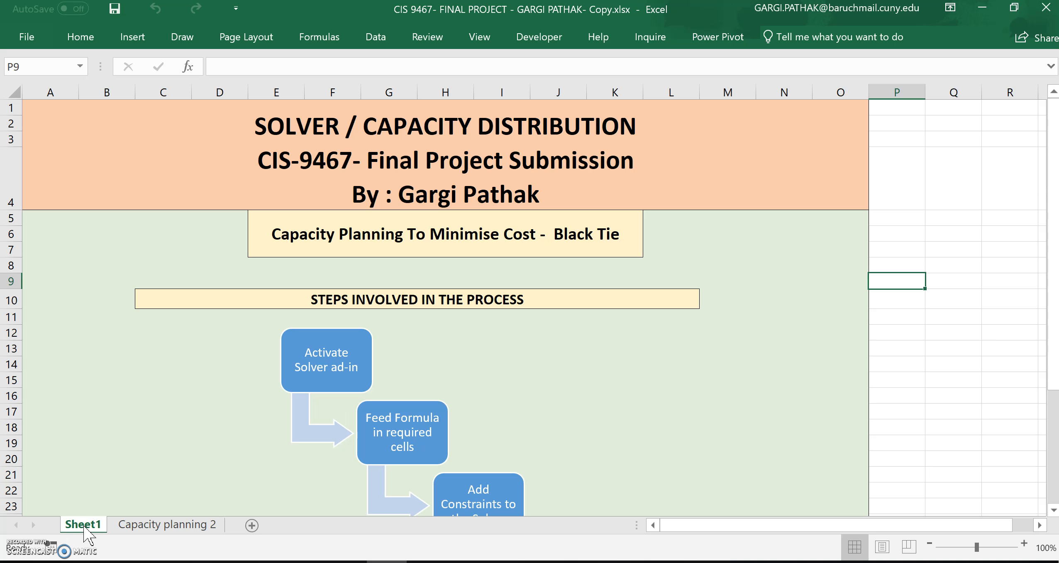
Switch to Chrome to view the Black Lapel NYC showroom page, and return to the Excel workbook
click(132, 530)
click(142, 526)
click(274, 562)
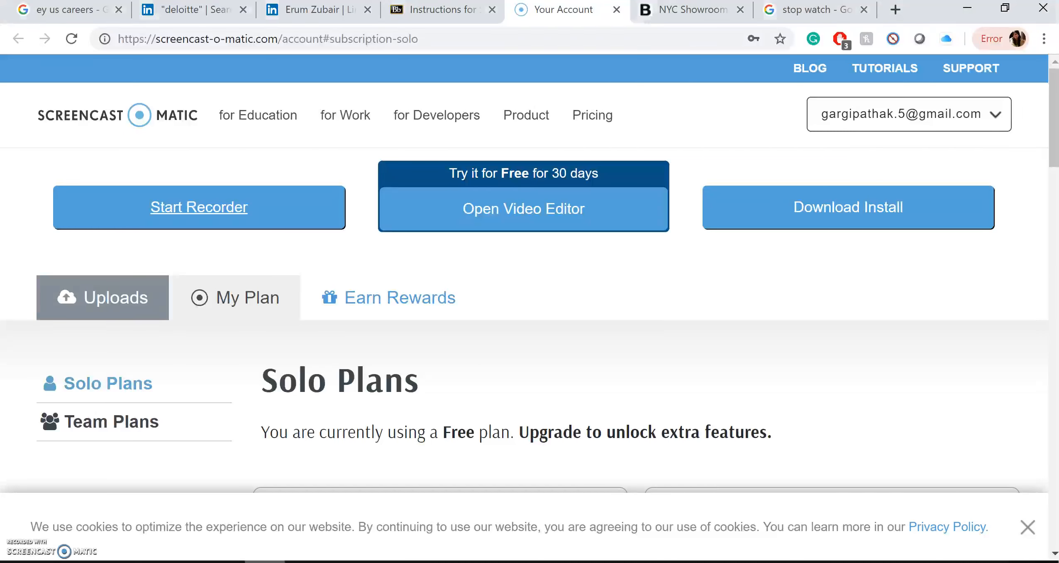
click(704, 17)
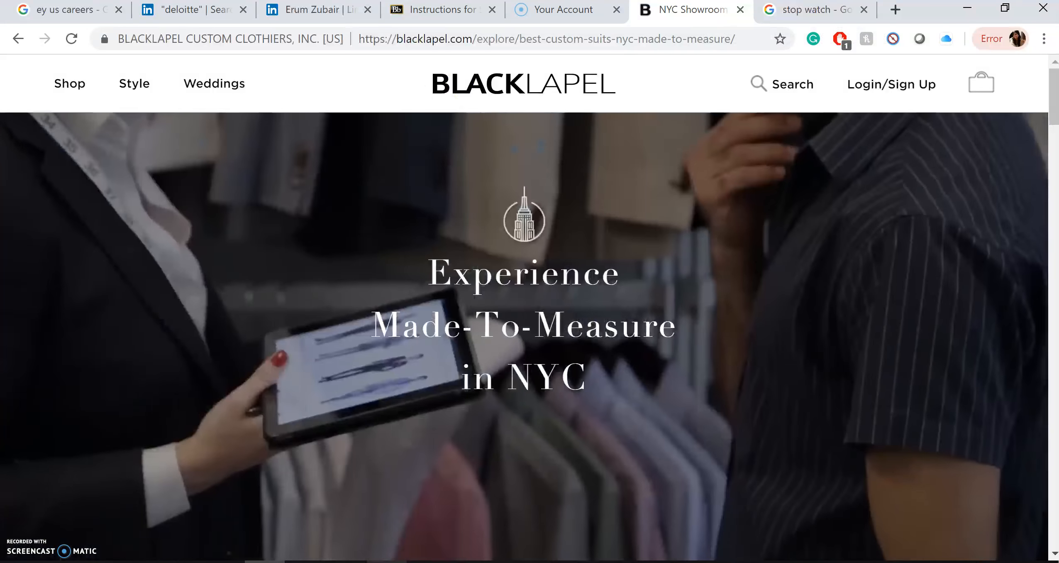
click(387, 562)
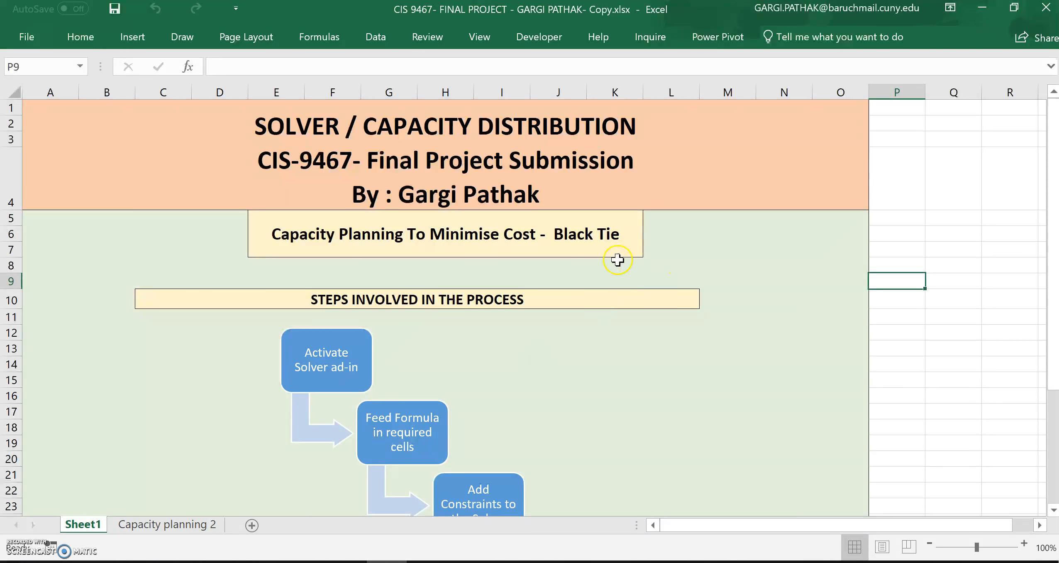
Check for the Solver Add-in in the Excel add-in options and for the Solver command among the data tools
scroll(466, 352, down, 3)
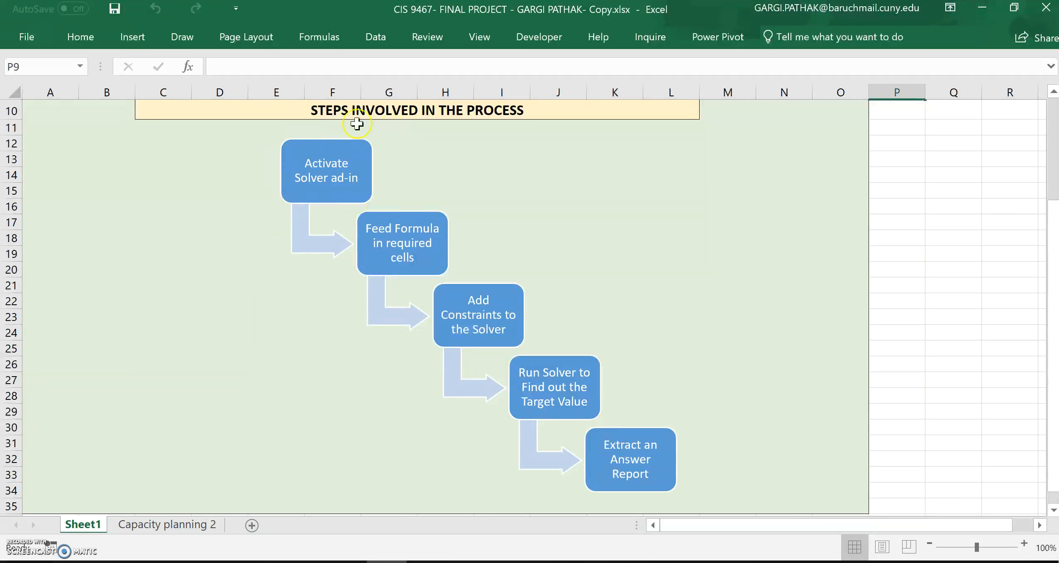
click(27, 37)
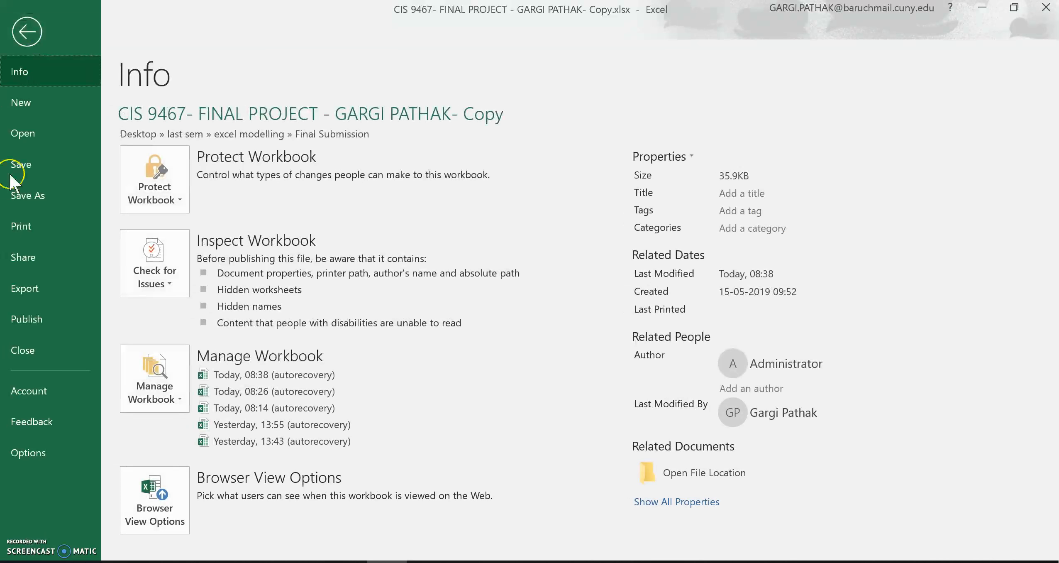
key(Escape)
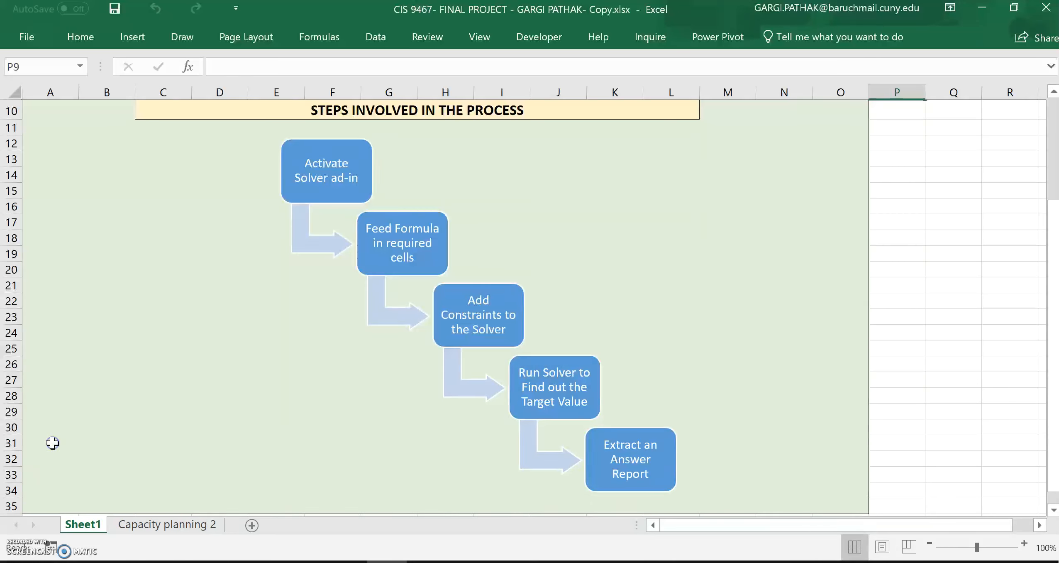
click(223, 265)
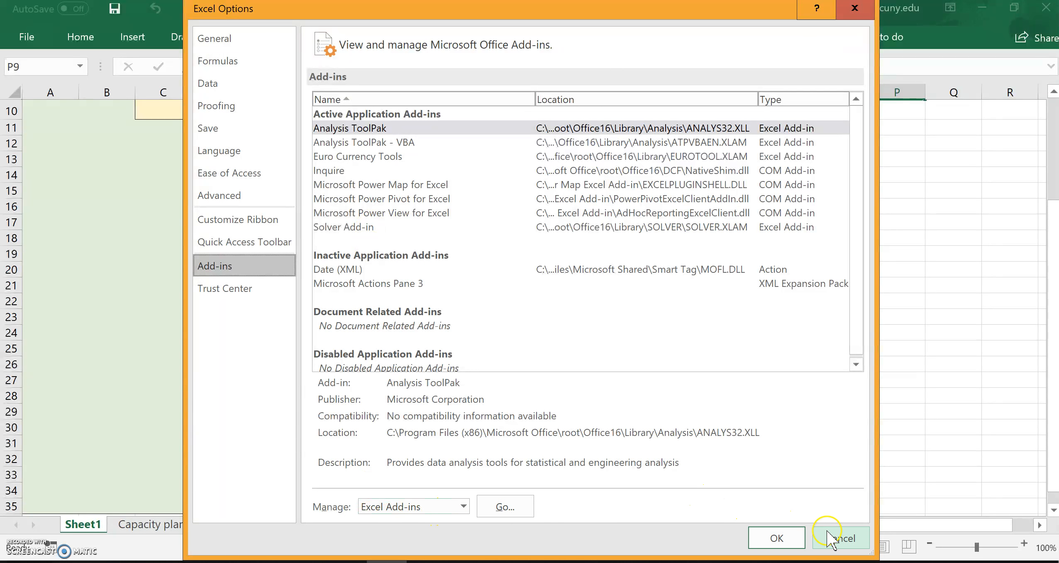
click(855, 8)
click(386, 37)
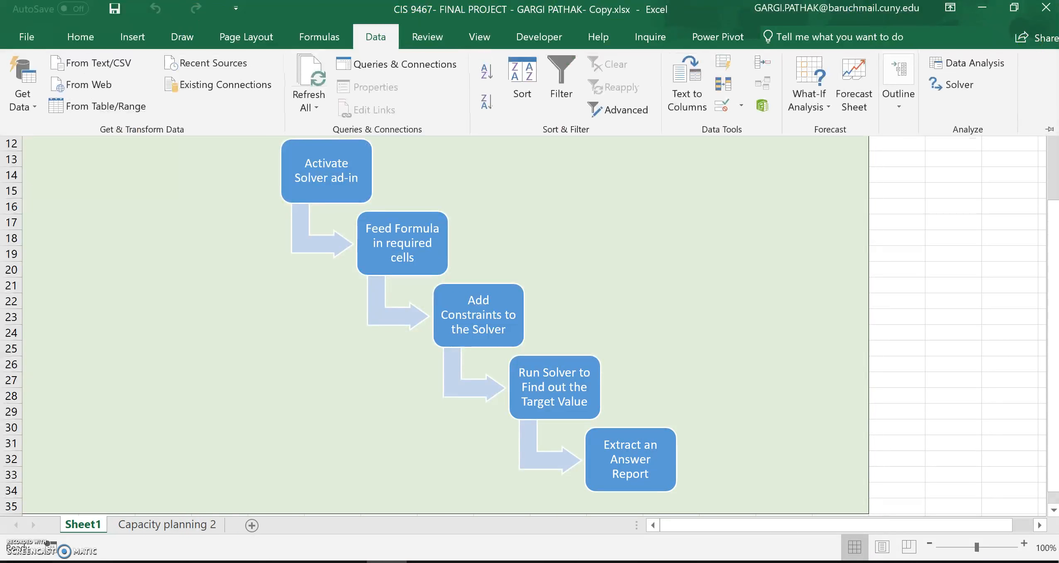
click(147, 318)
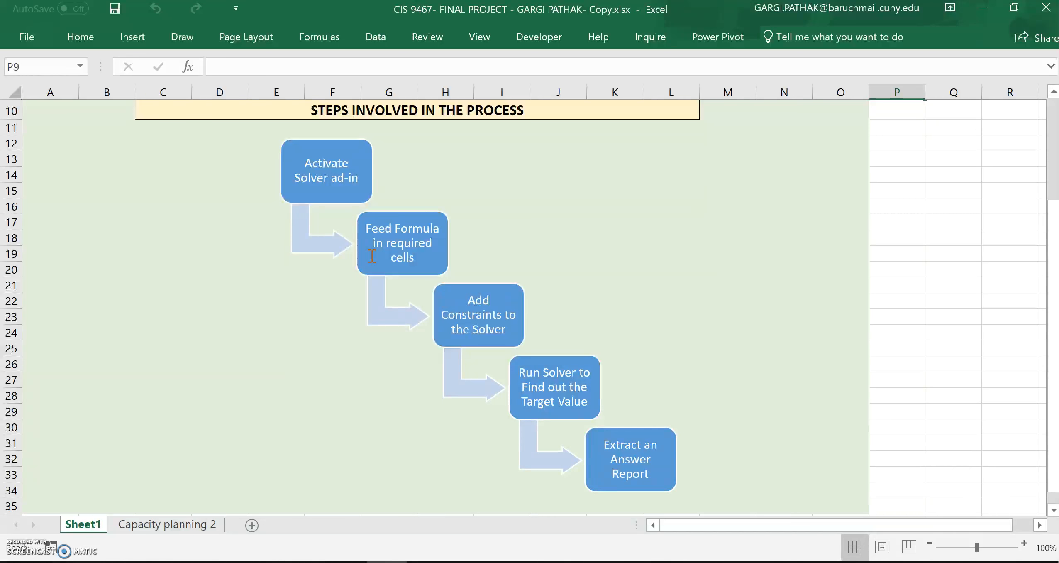
Open the Capacity planning 2 sheet and examine the Spring Summer 2019 total units formula in C10
click(169, 524)
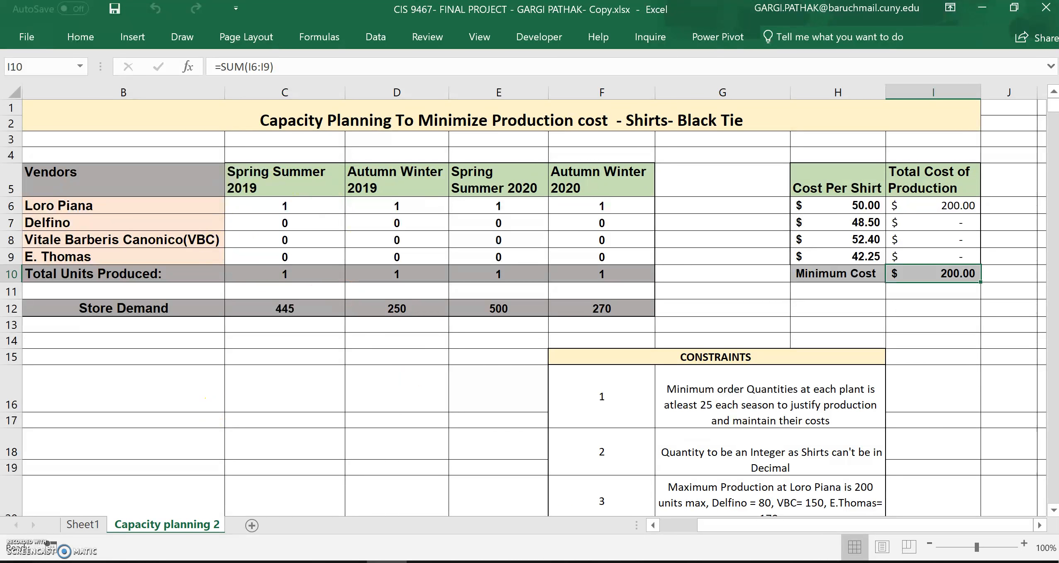
drag(716, 535, 681, 535)
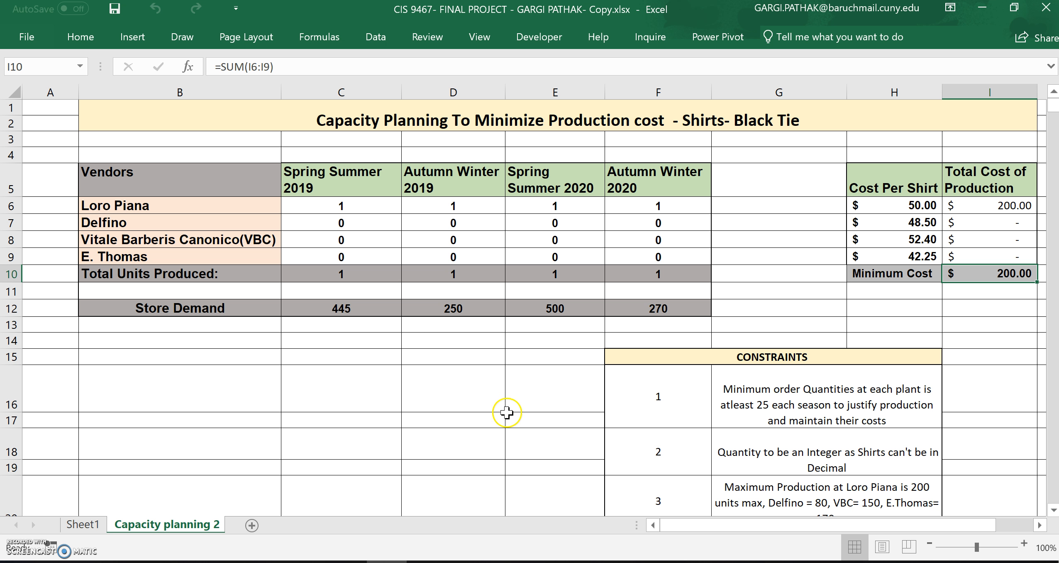
double_click(358, 275)
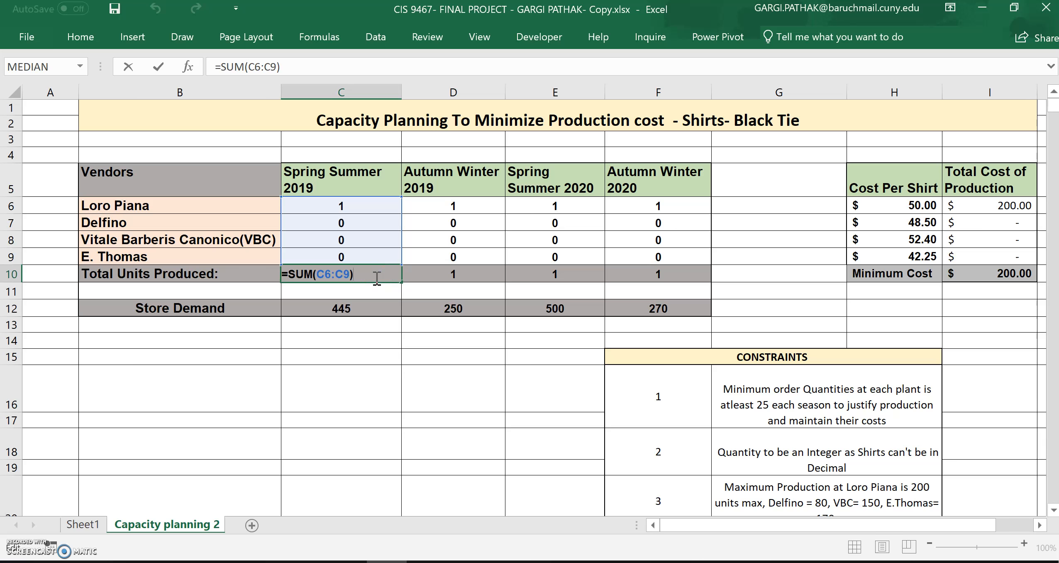
key(ctrl+Return)
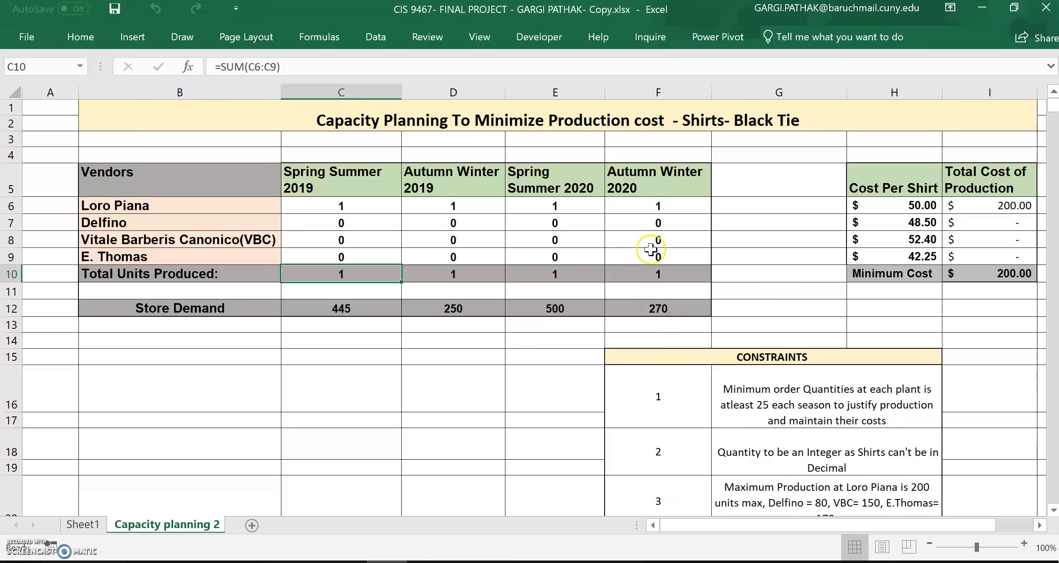
Examine the Loro Piana total production cost formula in I6 and the minimum cost formula in I10
drag(780, 525, 820, 523)
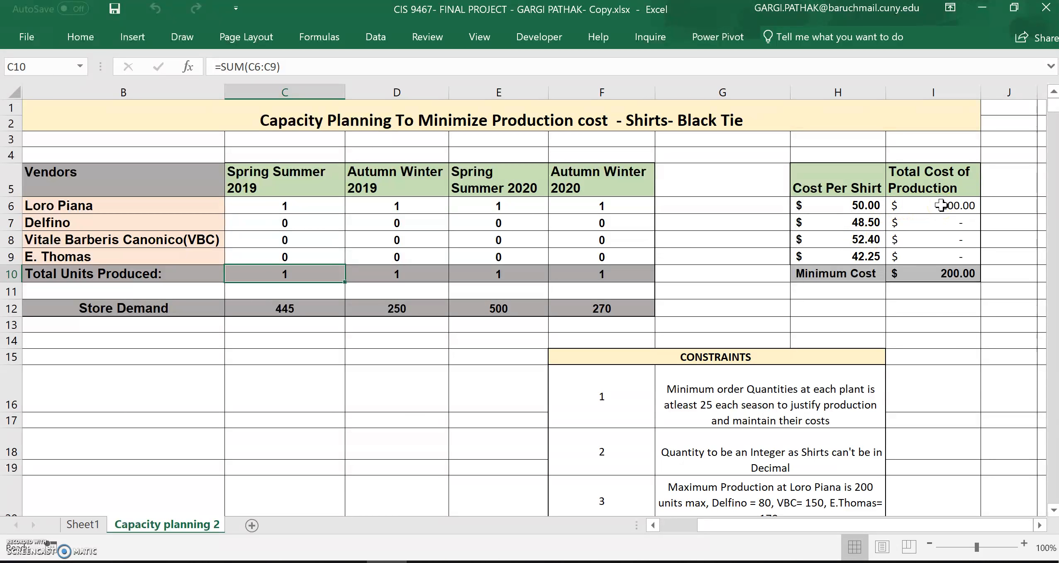
double_click(946, 206)
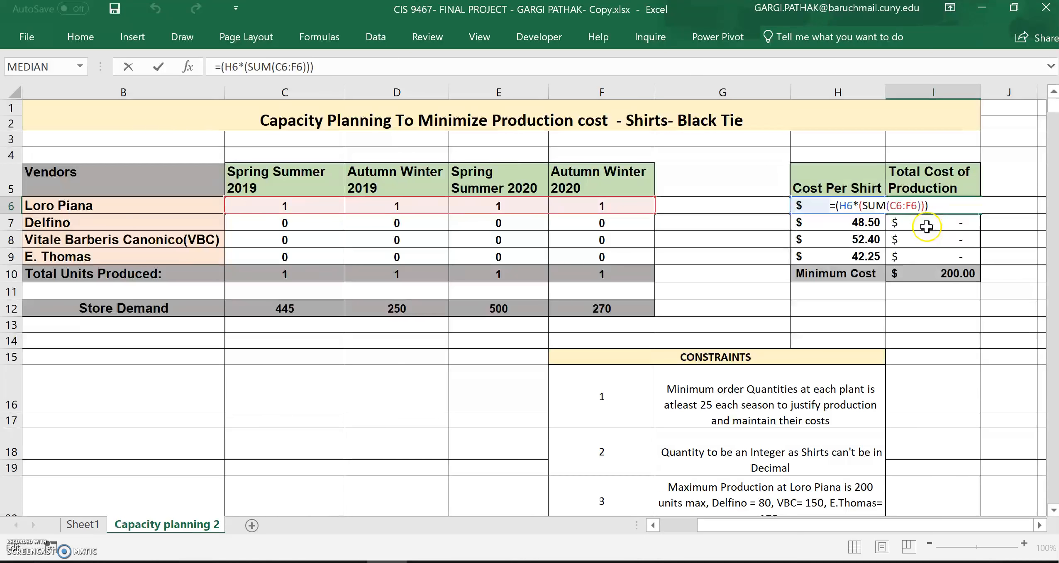
key(ctrl+Return)
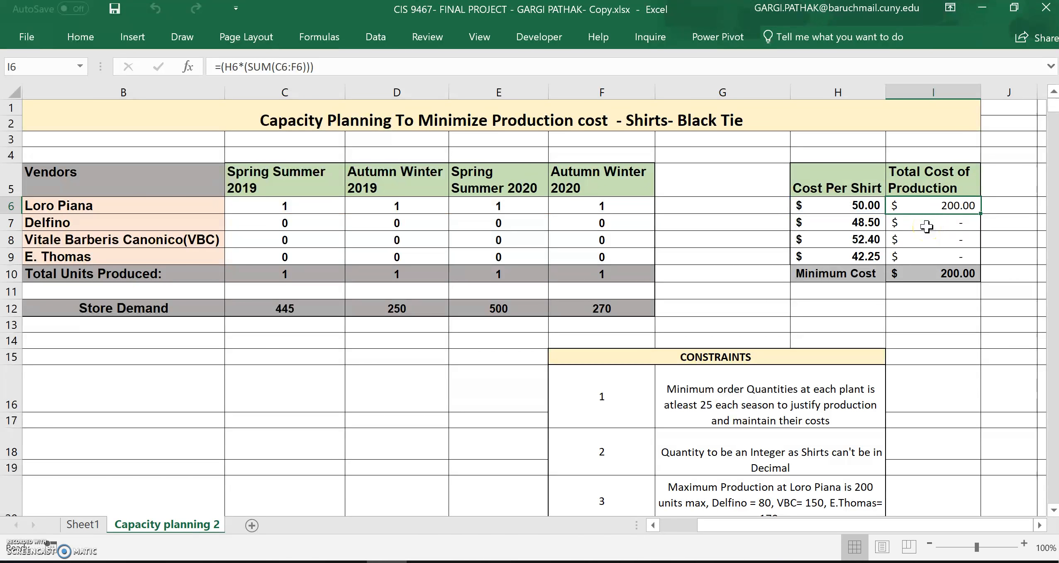
click(932, 272)
key(alt+equal)
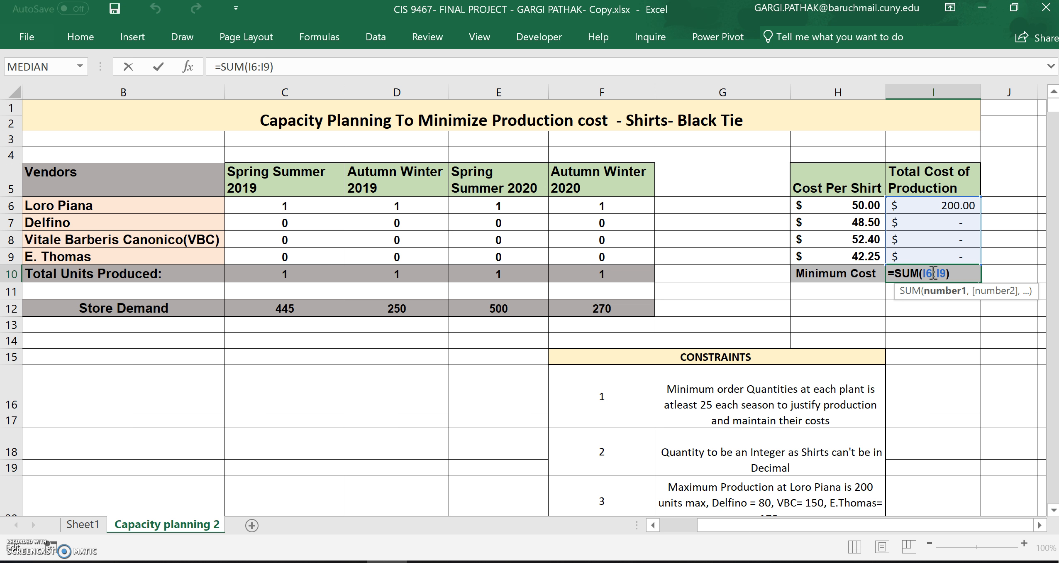
key(ctrl+Return)
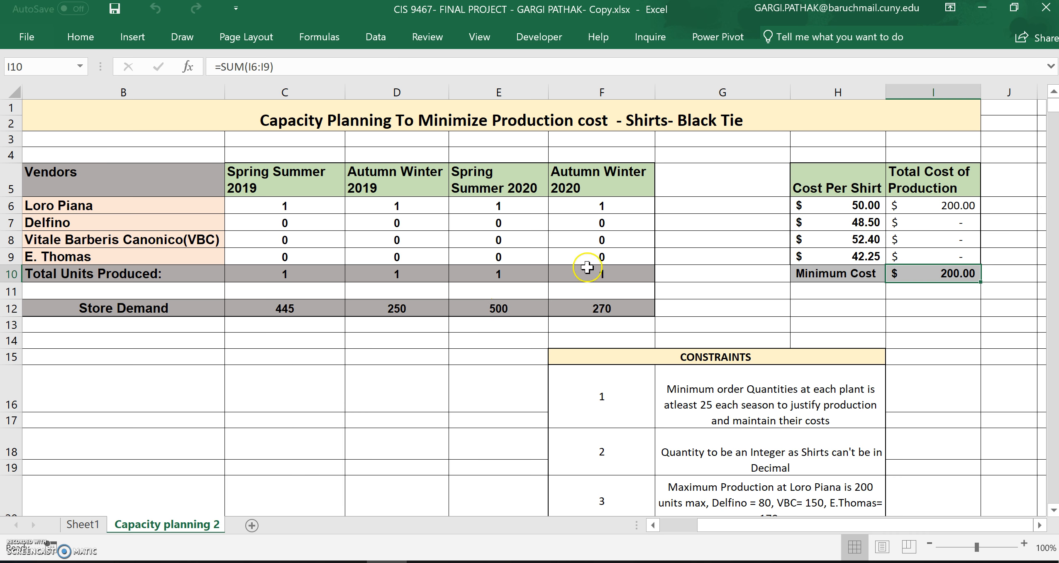
Open the Solver parameters for the capacity planning model on this sheet
drag(745, 526, 717, 535)
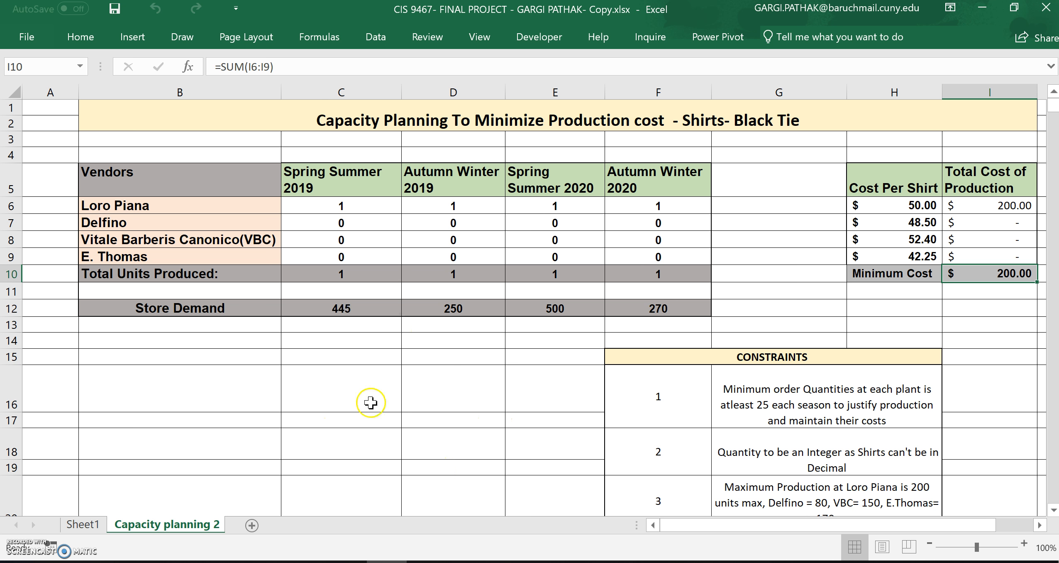
click(374, 42)
click(942, 92)
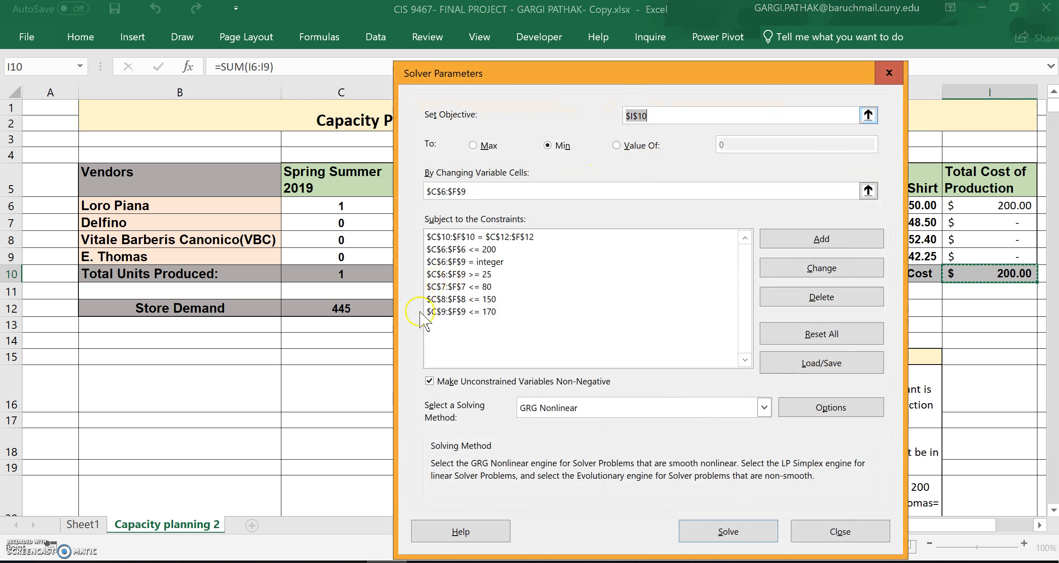
Review the Solver objective, variable cells and constraints against the production, store demand and cost tables, keeping the dialog clear of the cells
drag(629, 68, 367, 71)
drag(457, 78, 402, 78)
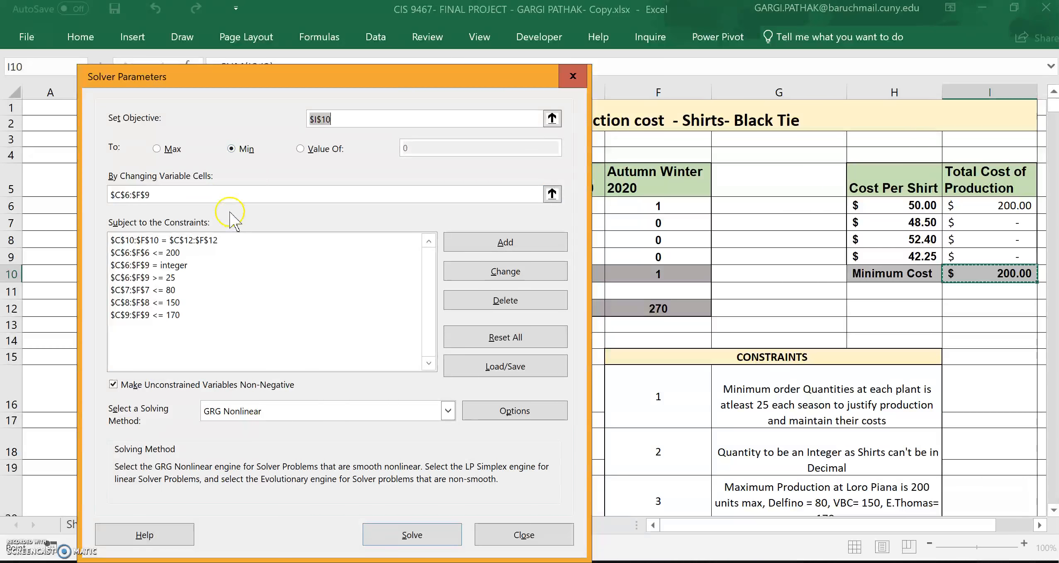
drag(336, 71, 862, 59)
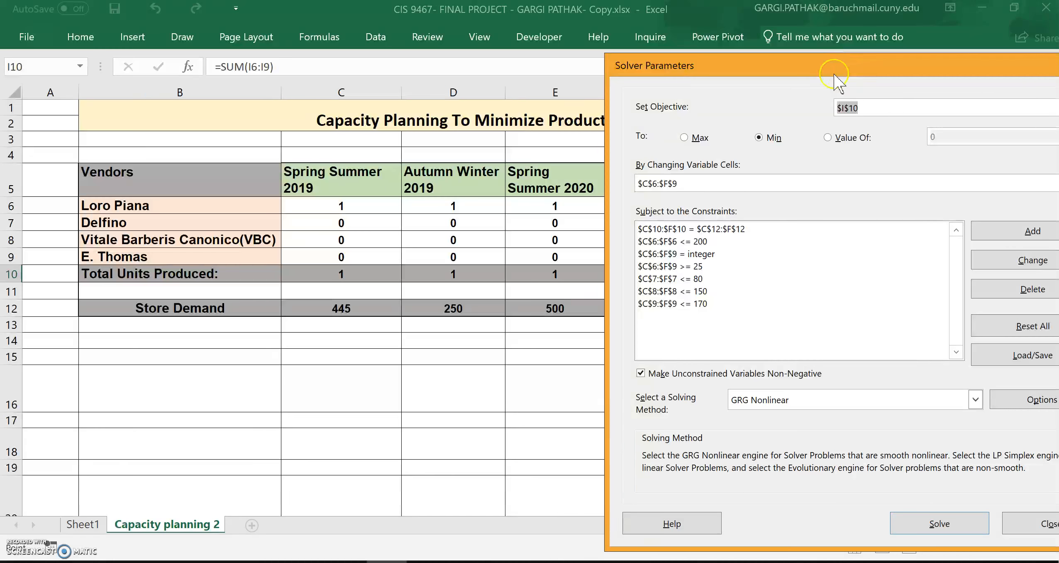
drag(818, 66, 893, 42)
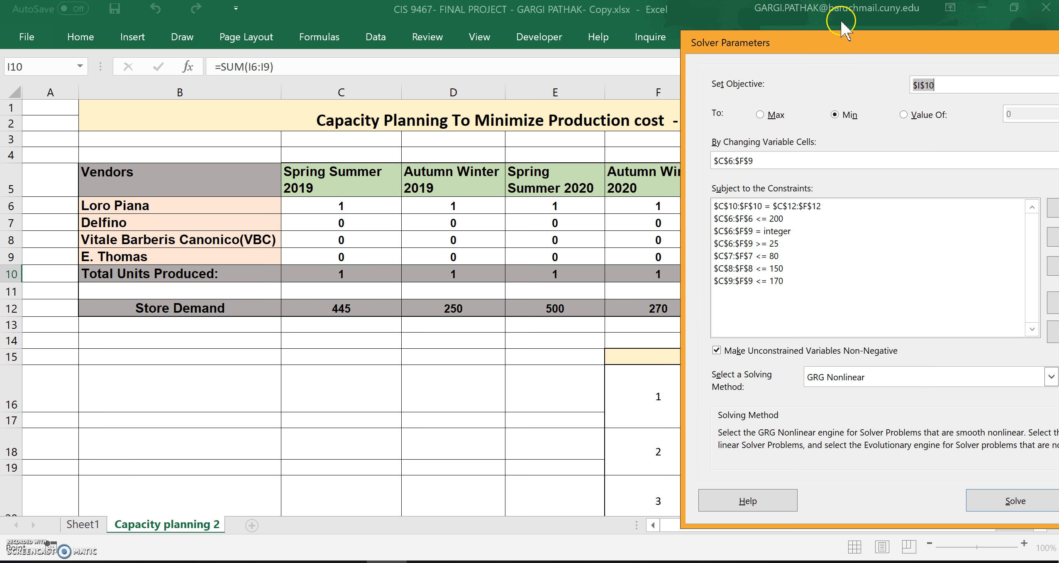
drag(836, 42, 261, 52)
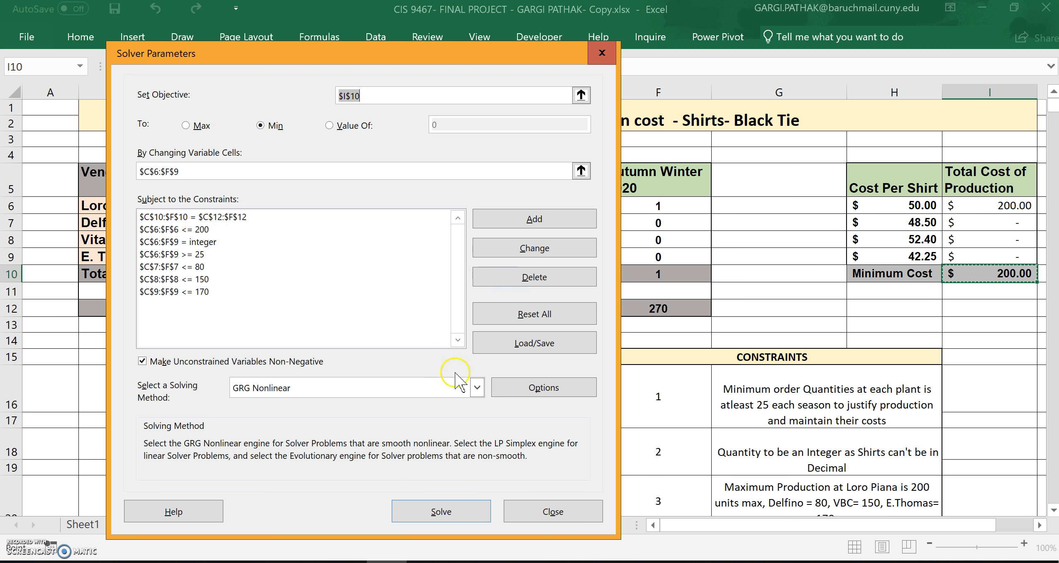
drag(438, 50, 970, 67)
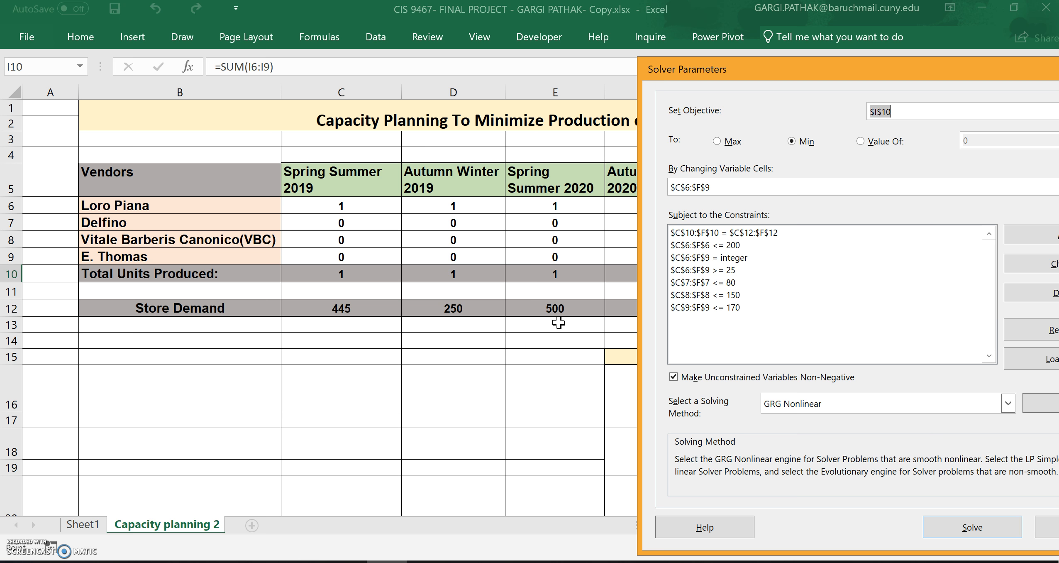
drag(801, 81, 362, 76)
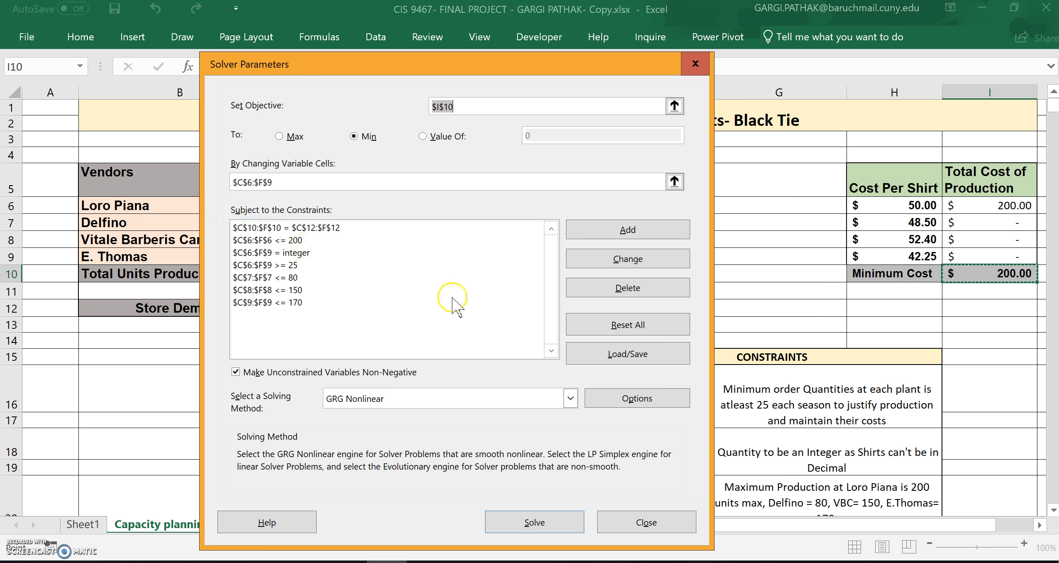
drag(525, 67, 373, 69)
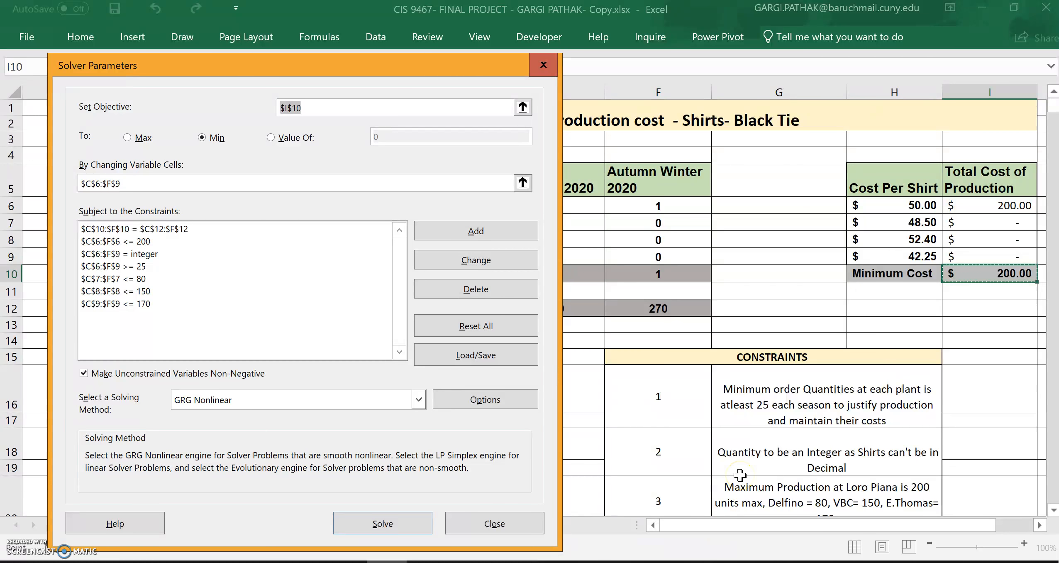
Compare the Solver constraints with the four written constraints lower on the sheet, and return to the production table
click(1052, 262)
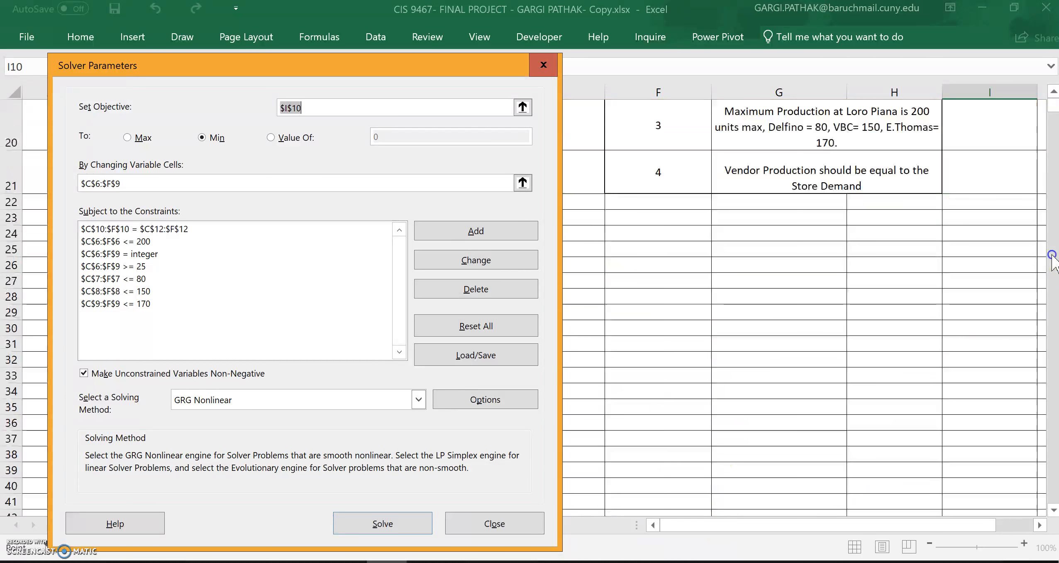
click(1054, 91)
click(1053, 92)
click(1053, 92)
click(1054, 92)
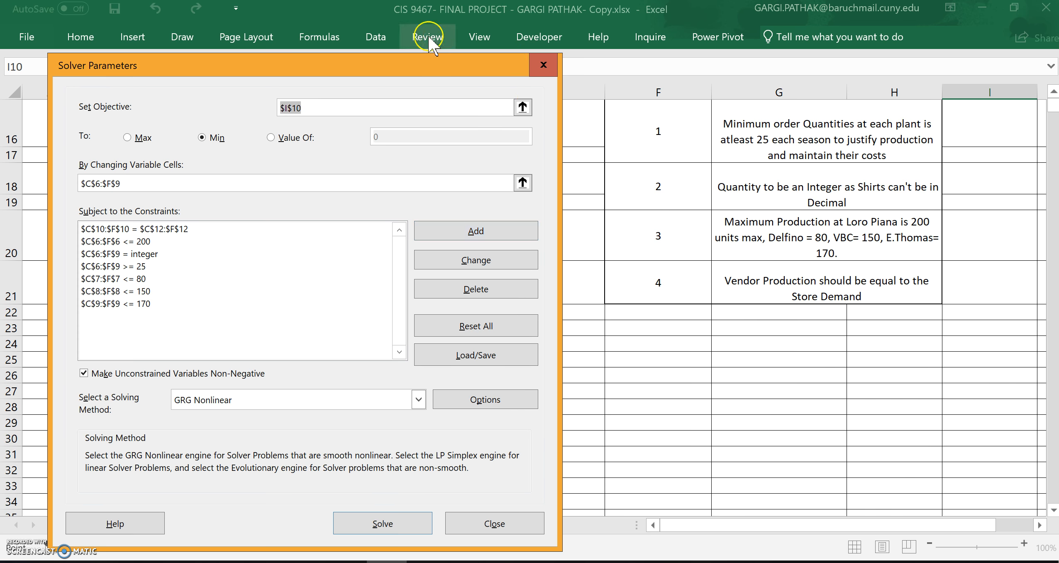
drag(412, 66, 815, 75)
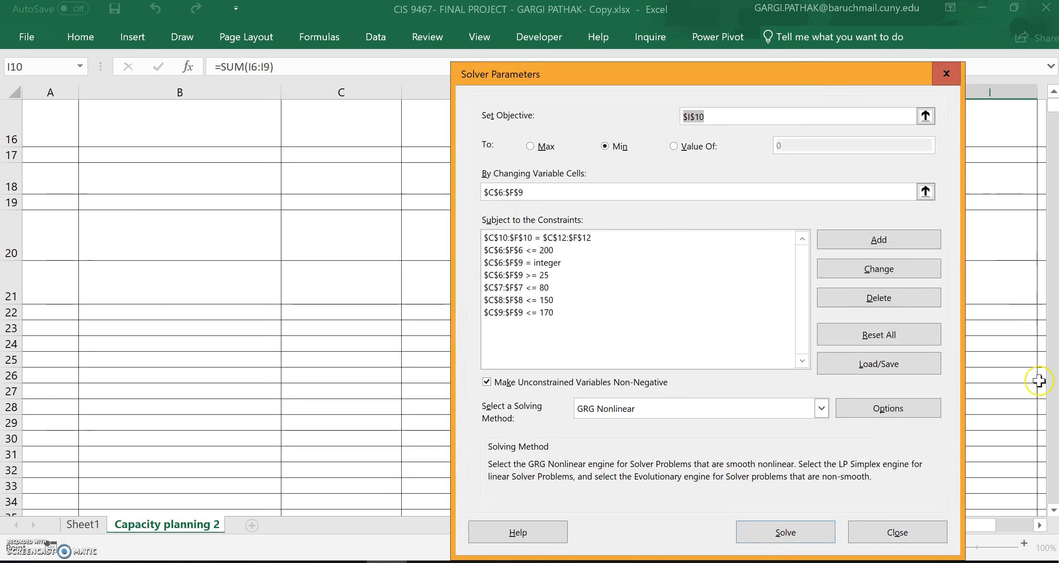
click(1053, 91)
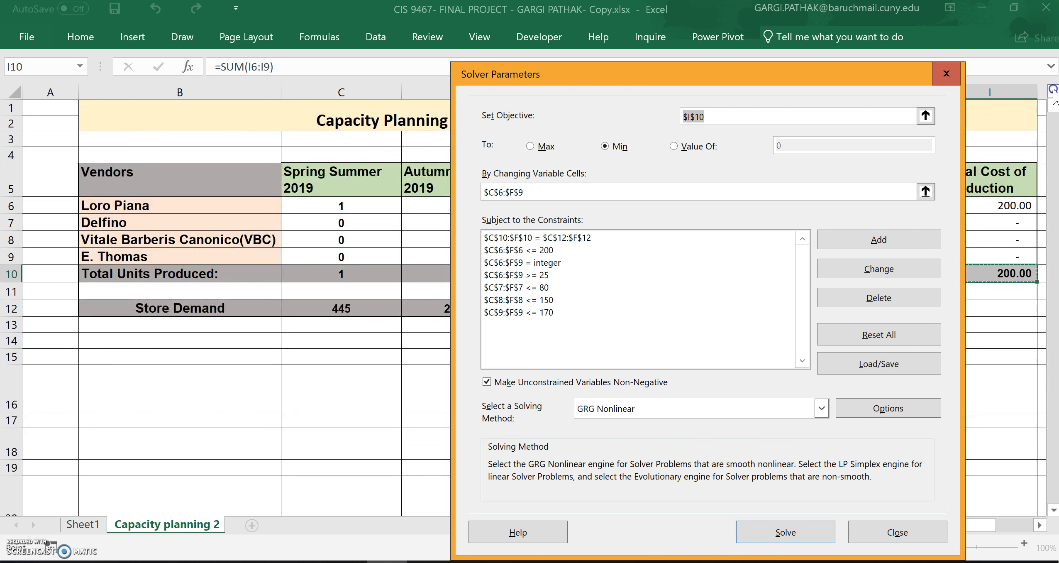
Run Solver, keep its solution with an Answer report, and open the Answer Report 1 sheet
click(786, 532)
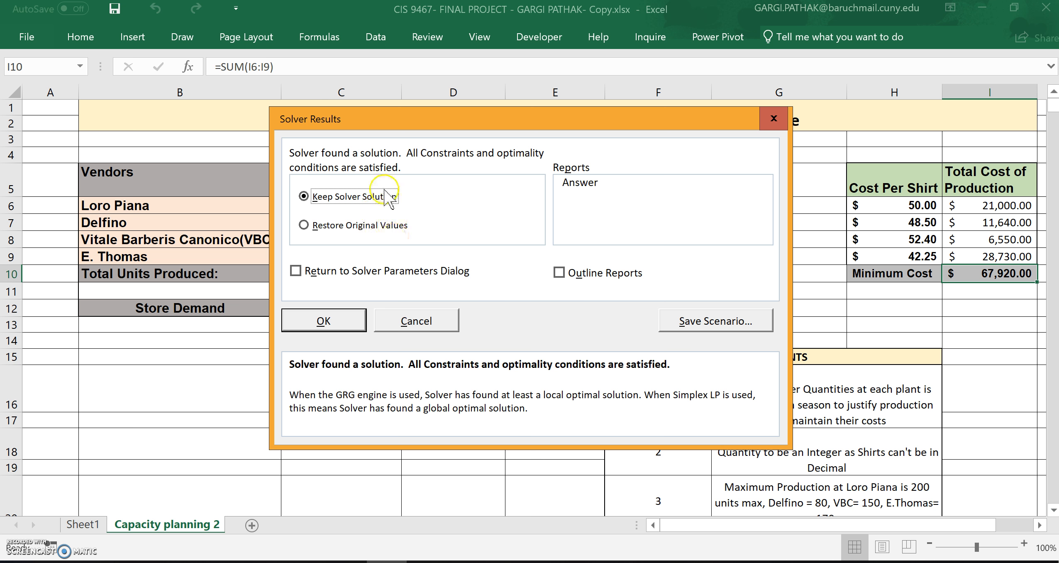
click(611, 198)
click(591, 184)
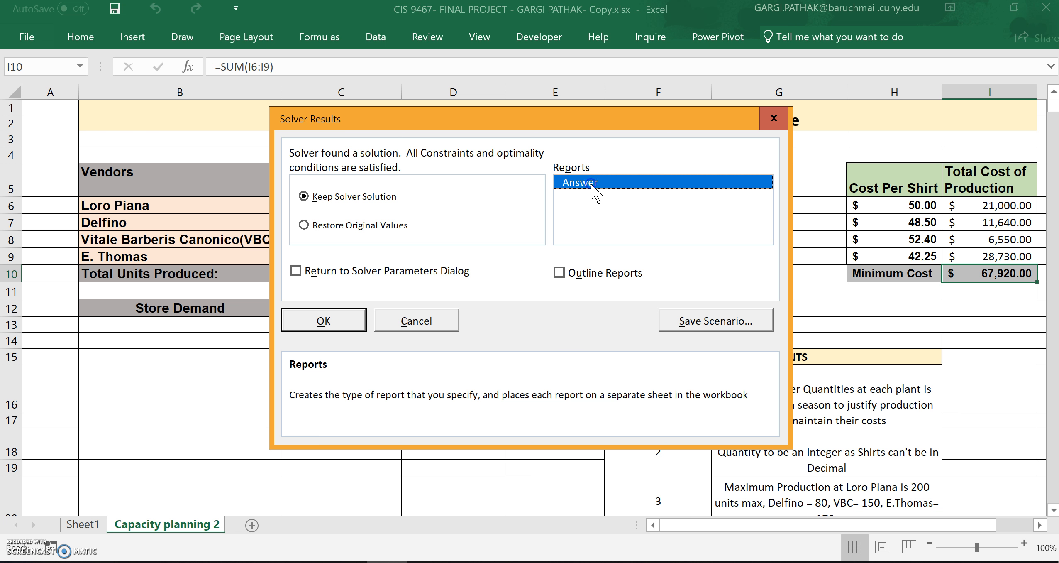
click(320, 324)
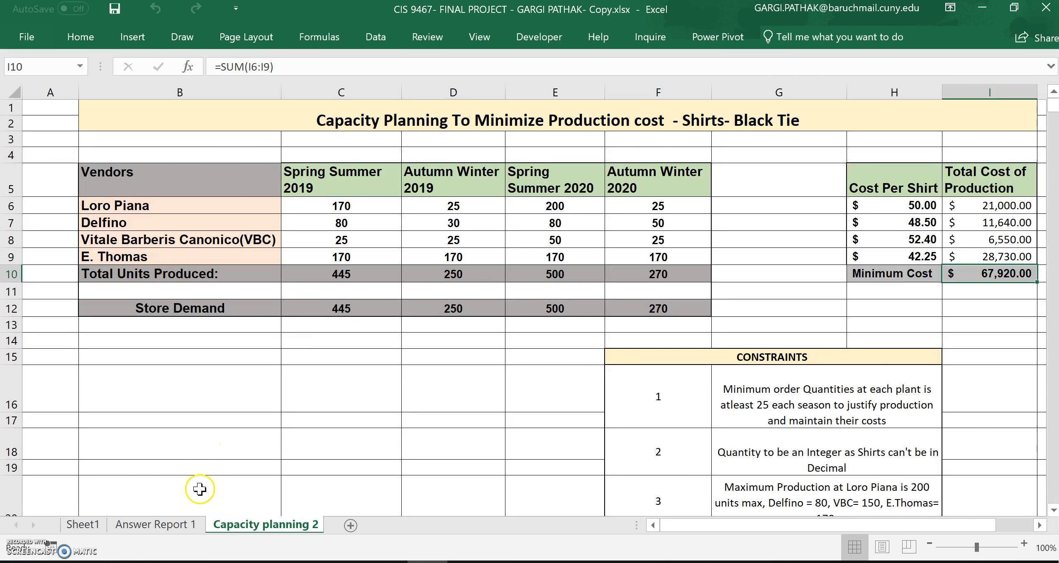
click(175, 525)
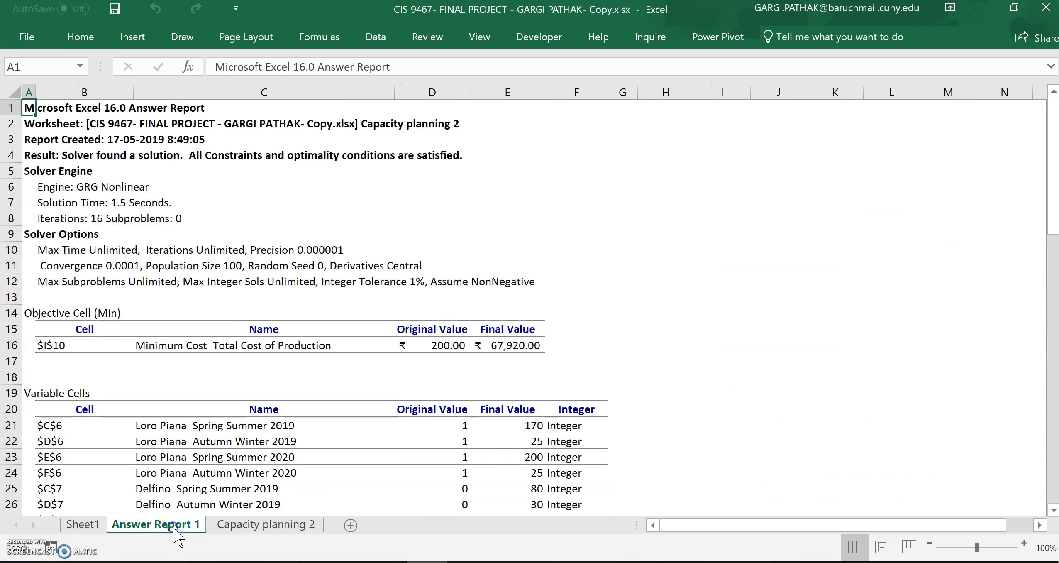
Review the solved vendor quantities against store demand and the production costs on the Capacity planning 2 sheet
click(269, 527)
drag(745, 529, 785, 530)
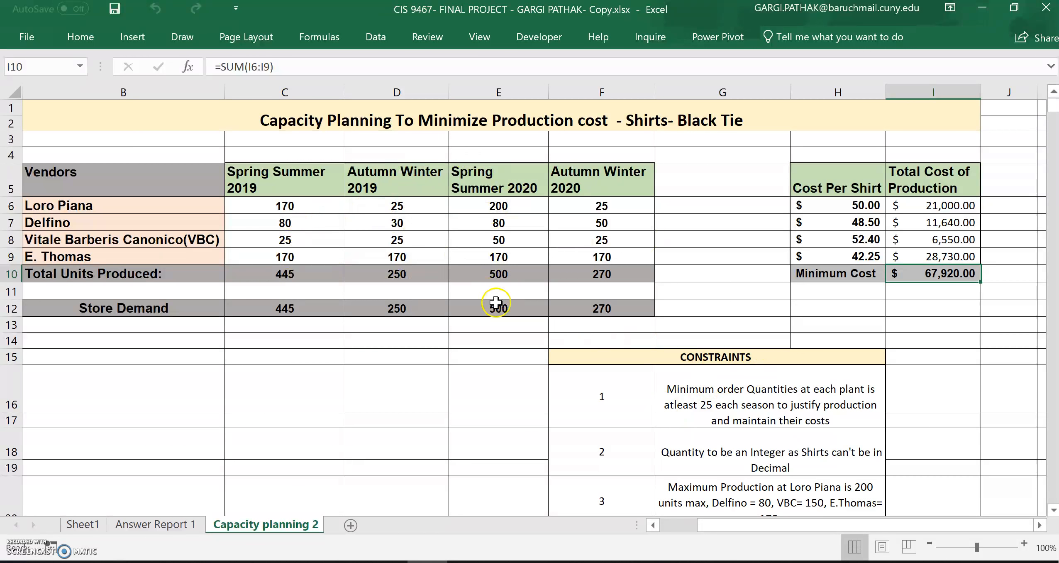
click(441, 381)
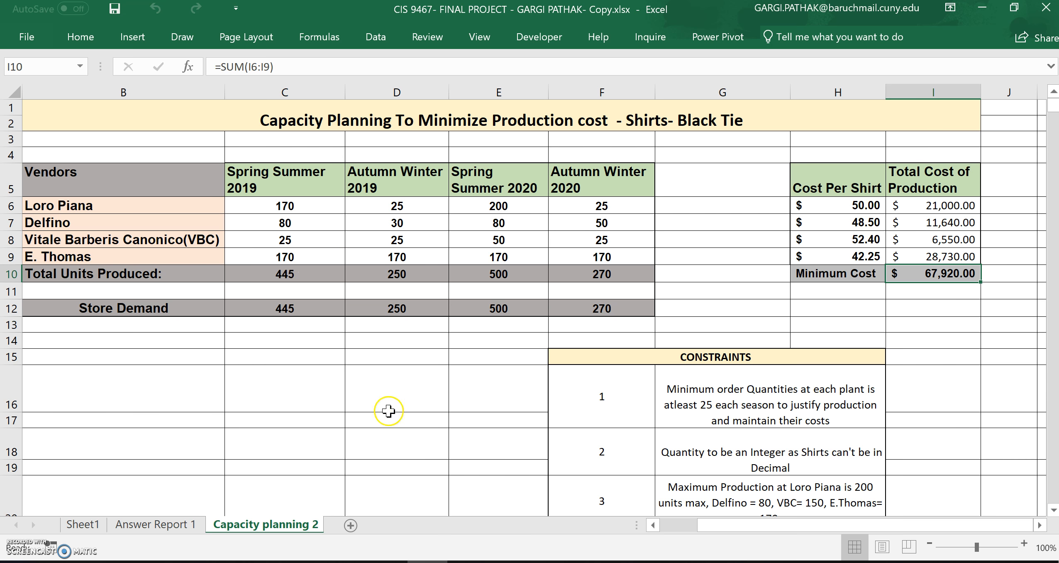
drag(796, 526, 598, 539)
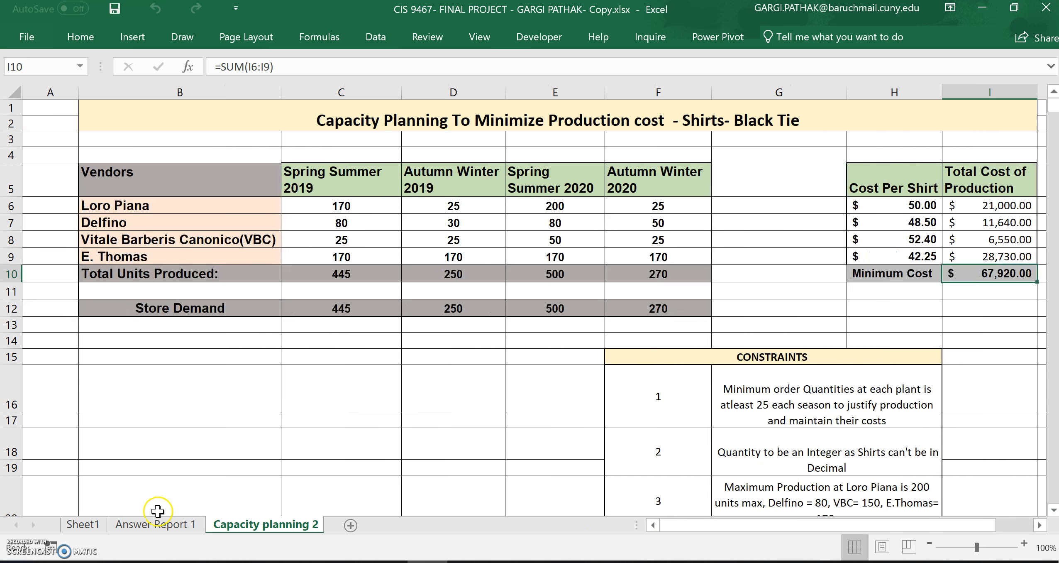
Look through the Answer Report 1 sheet from the objective and variable cells downward, and return to its beginning
click(155, 525)
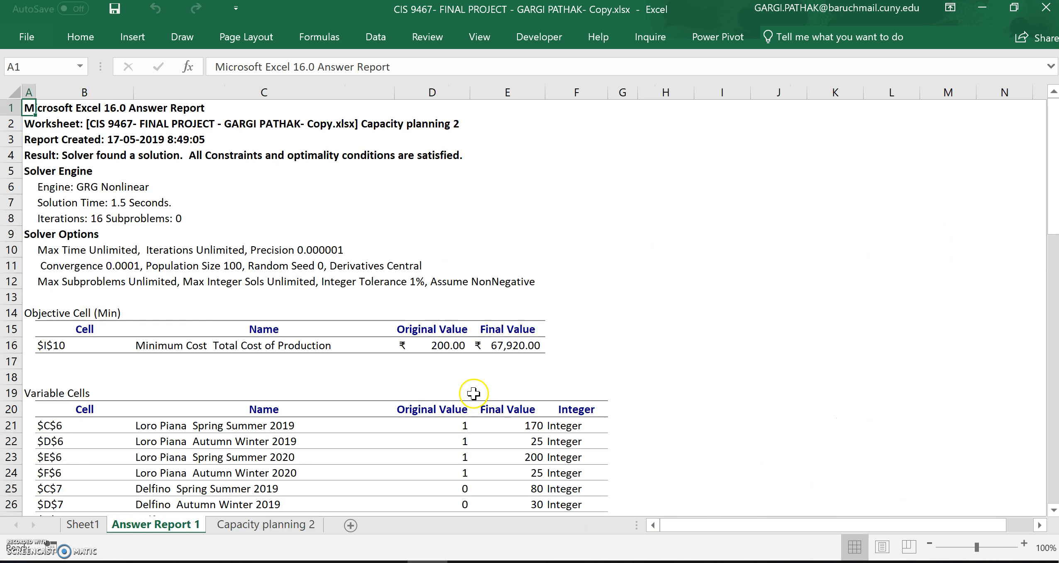
scroll(436, 402, down, 7)
scroll(437, 402, down, 1)
scroll(437, 402, up, 8)
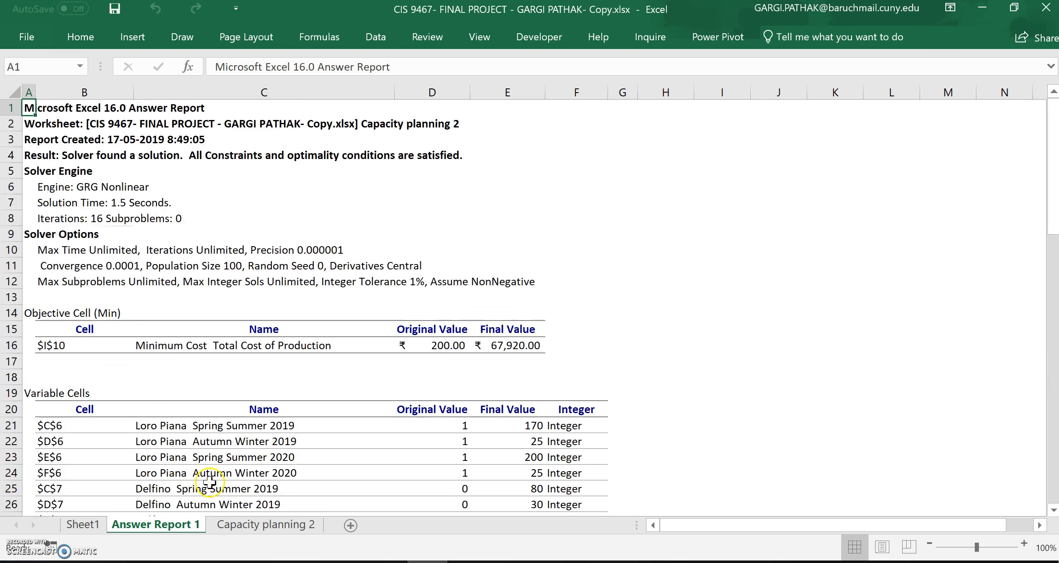
Revisit the Capacity planning 2 sheet briefly, and open Sheet1 at the project title and process steps
click(244, 530)
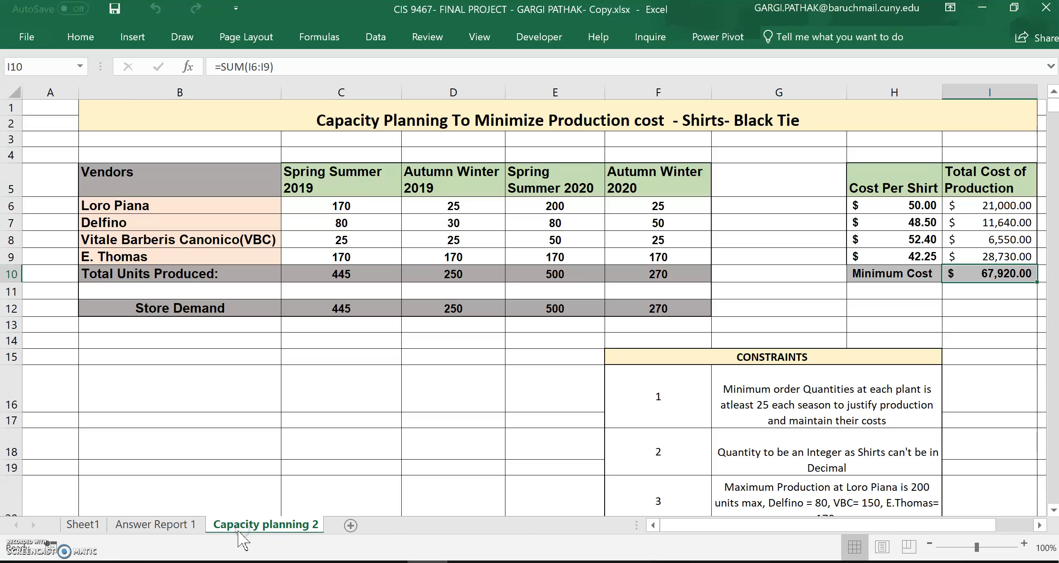
click(99, 526)
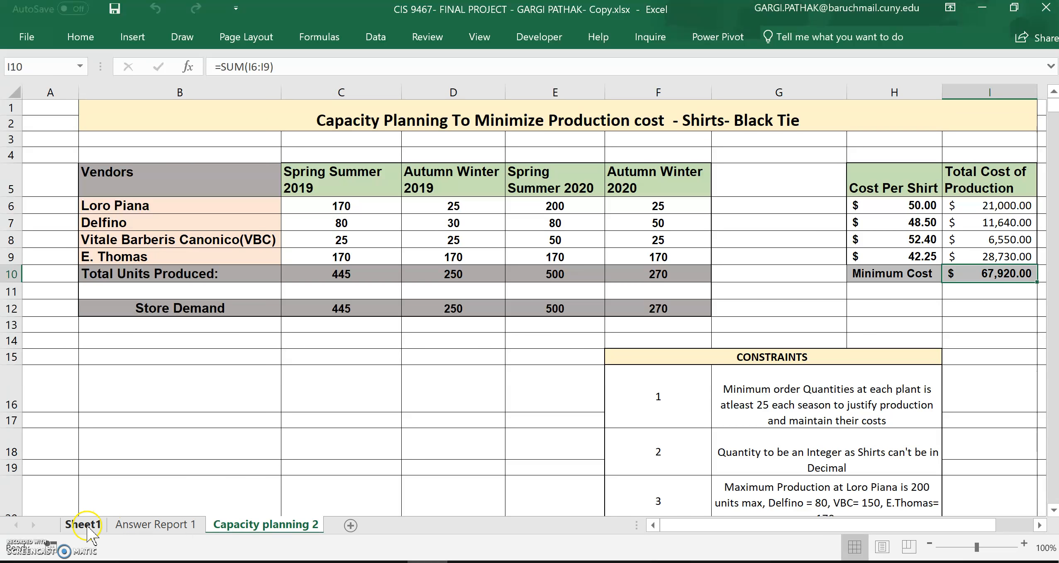
scroll(358, 423, up, 3)
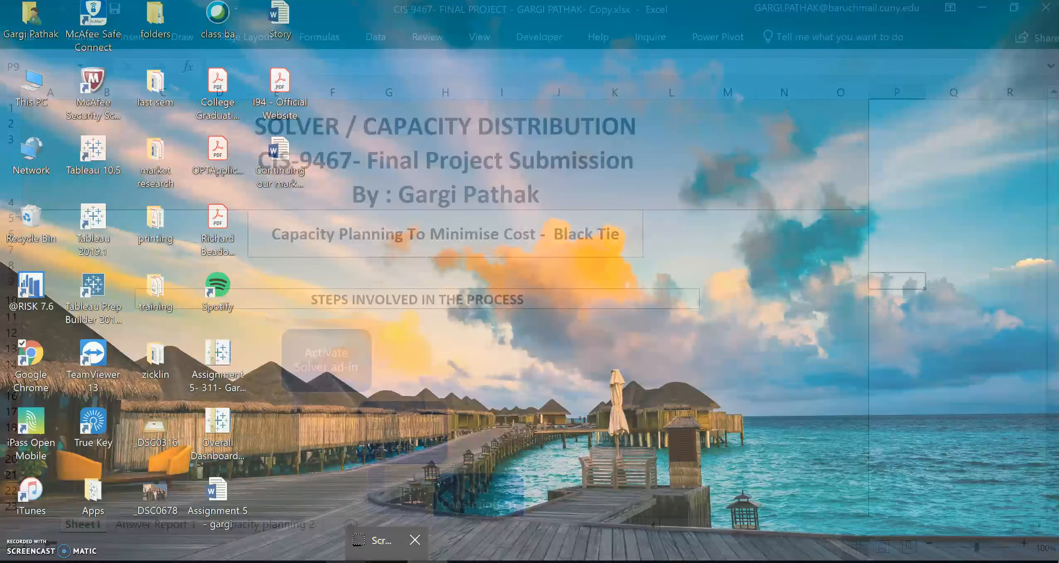
mouse_move(374, 544)
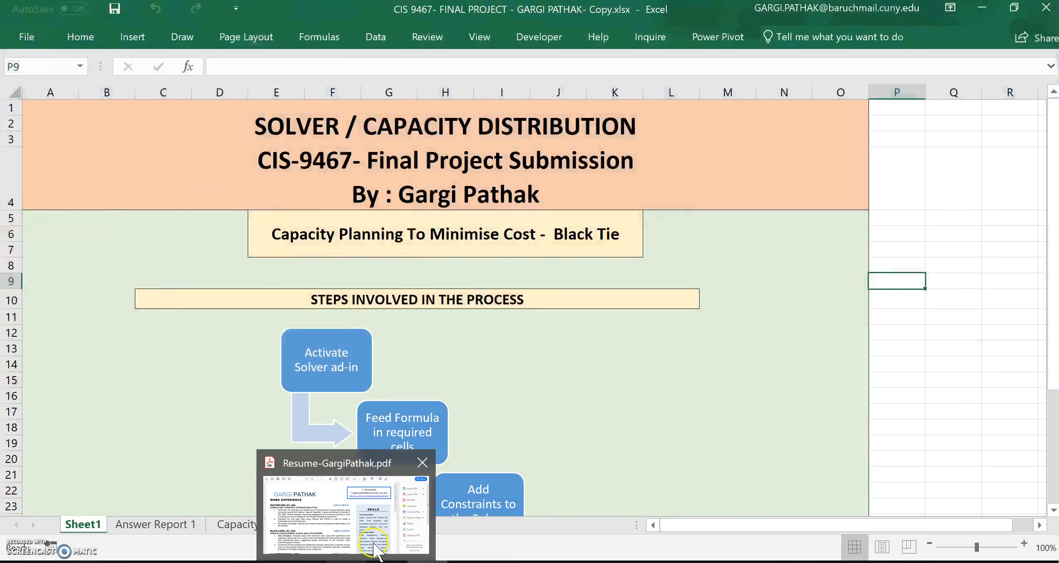